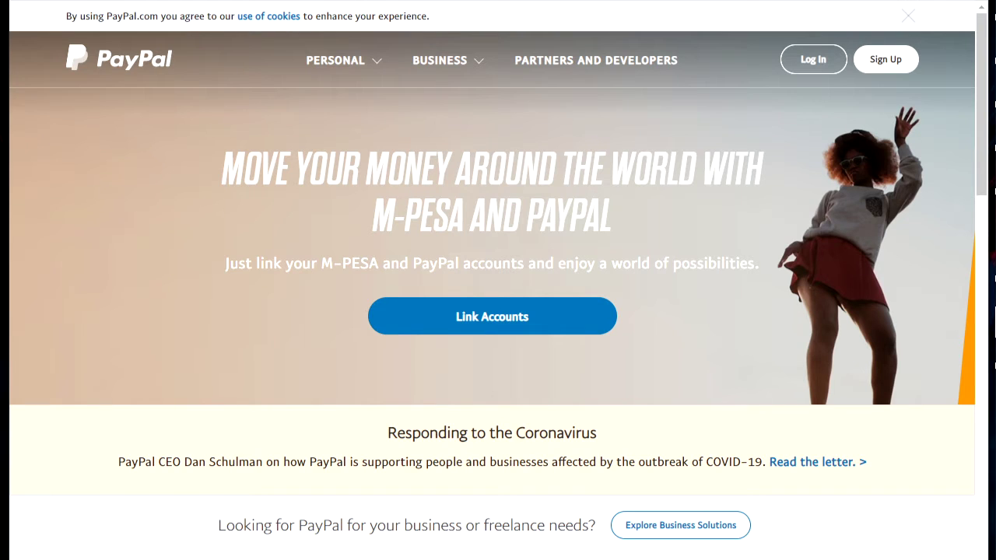
# Choose Personal Account on PayPal's sign-up page.
pyautogui.moveTo(988, 188); pyautogui.dragTo(990, 188)
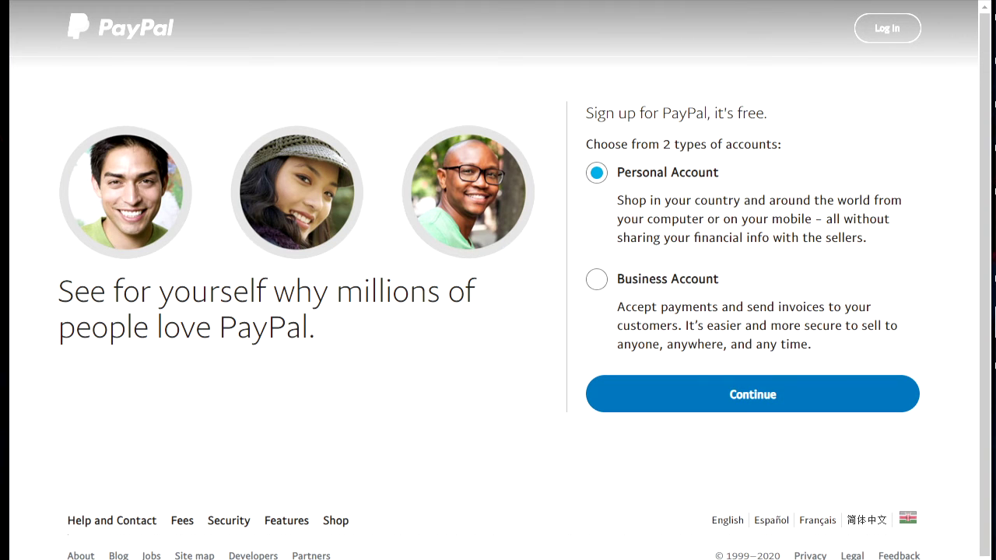
# Continue as a personal account and enter the new Gmail address, fixing typos.
pyautogui.press('Return')
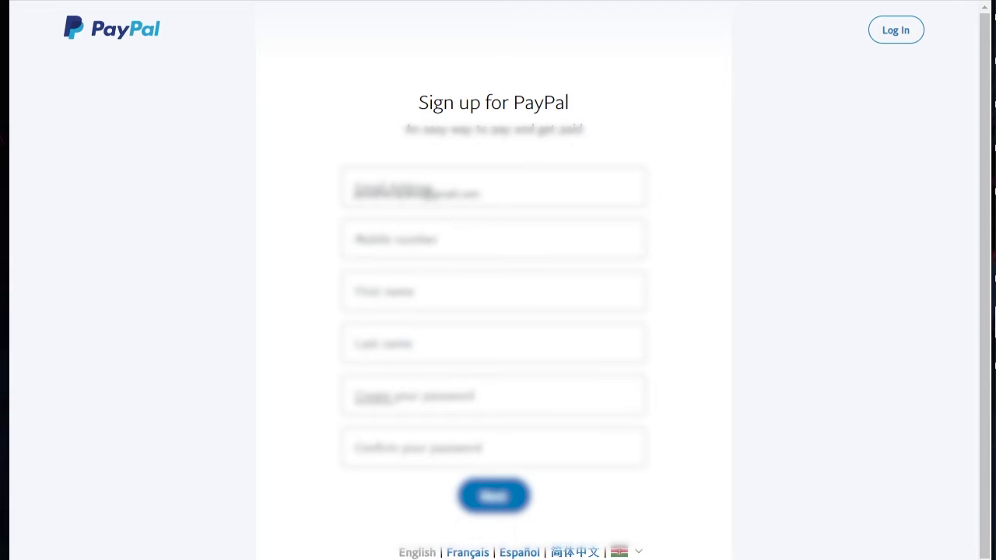
pyautogui.click(493, 186)
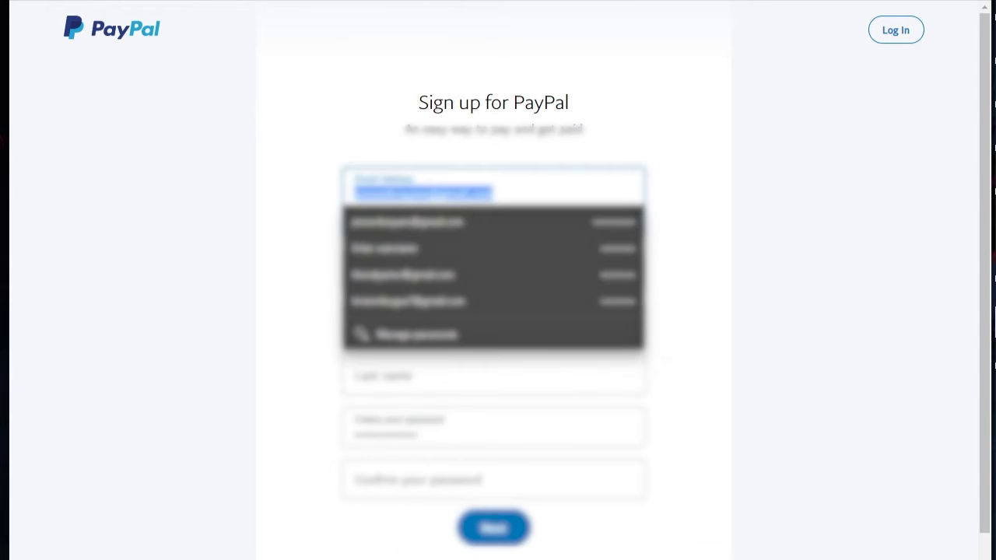
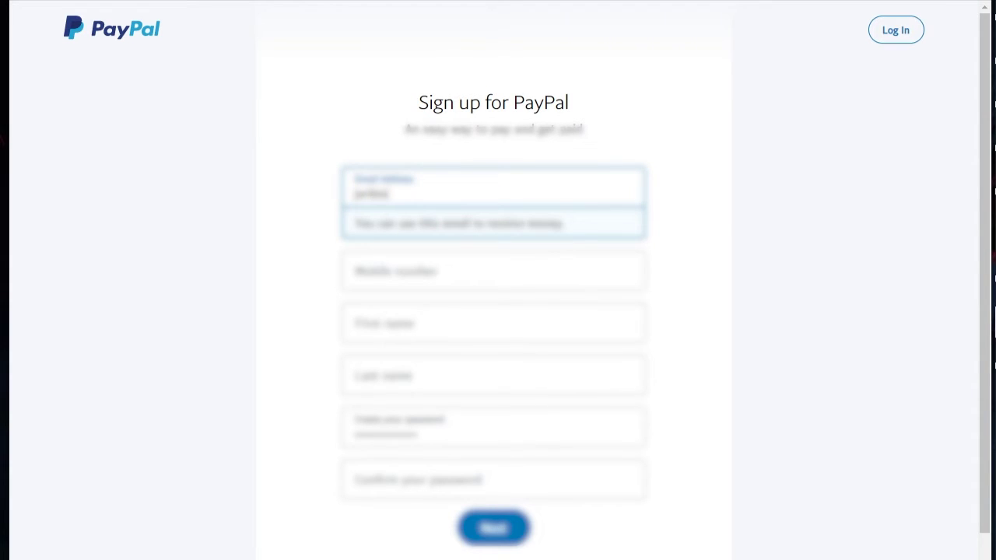
pyautogui.write('1234')
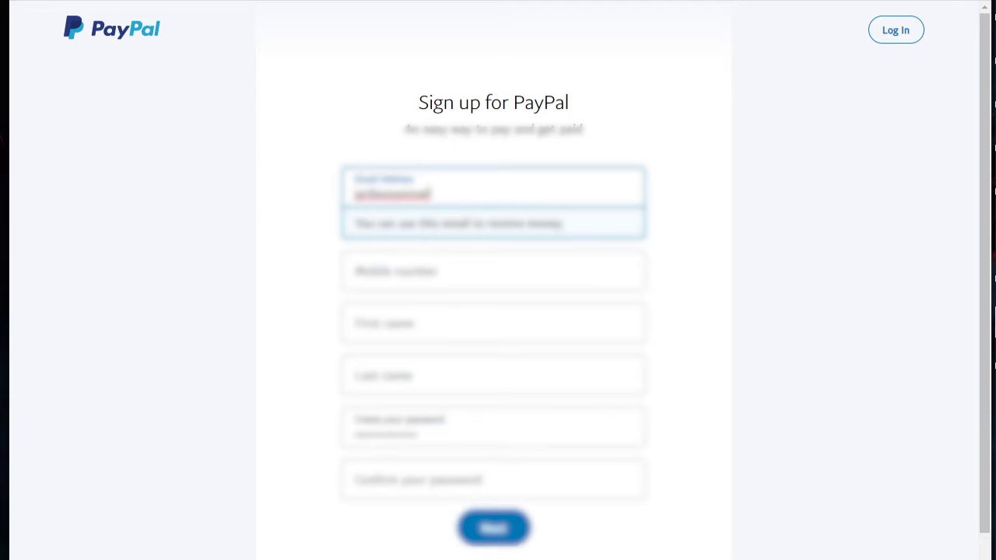
pyautogui.press('BackSpace')
pyautogui.press('BackSpace')
pyautogui.press('BackSpace')
pyautogui.press('BackSpace')
pyautogui.press('BackSpace')
pyautogui.press('BackSpace')
pyautogui.press('BackSpace')
pyautogui.press('BackSpace')
pyautogui.press('BackSpace')
pyautogui.press('BackSpace')
pyautogui.press('BackSpace')
pyautogui.press('BackSpace')
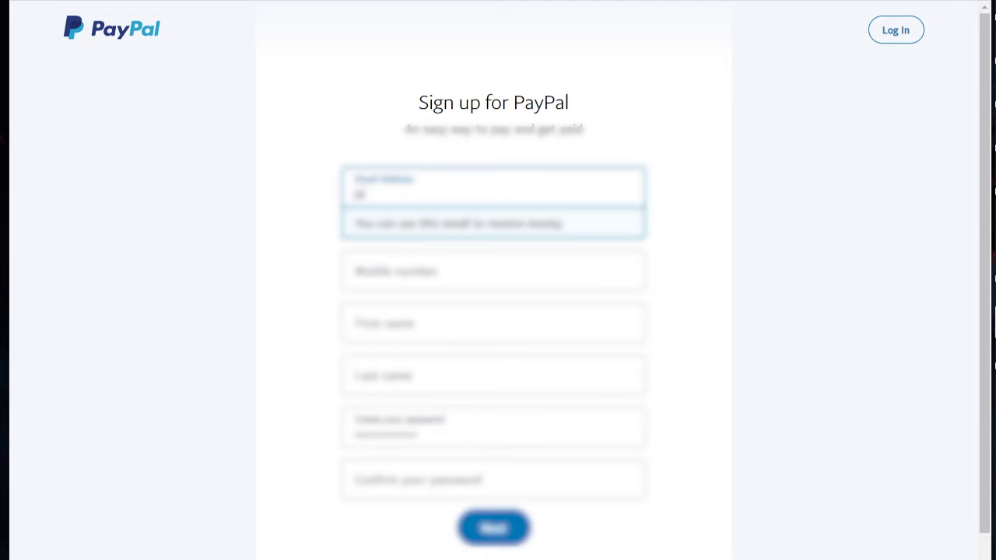
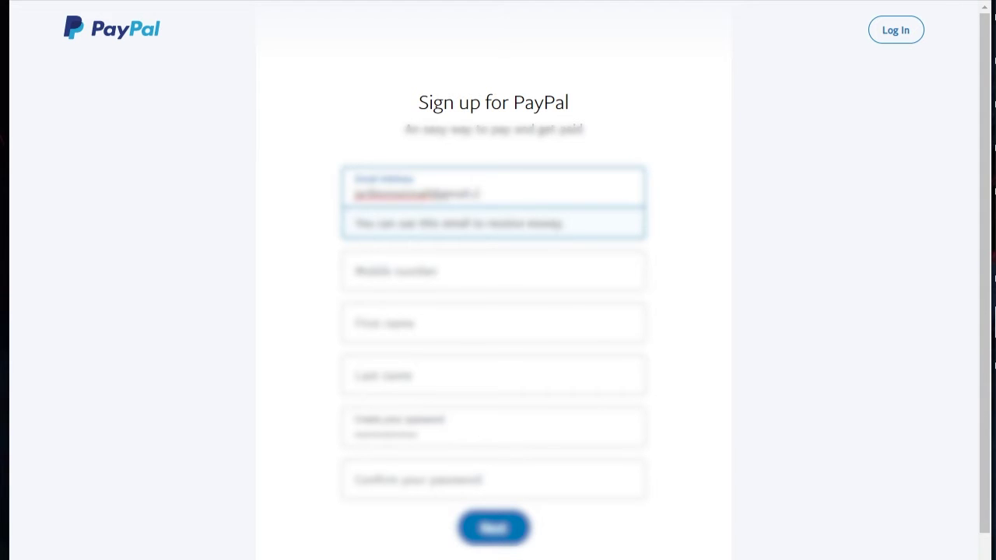
pyautogui.click(494, 241)
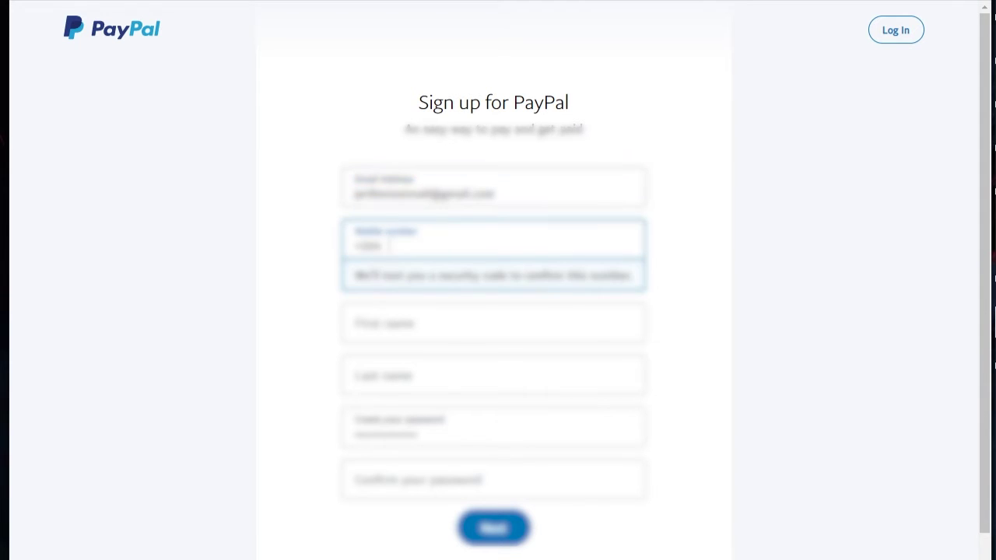
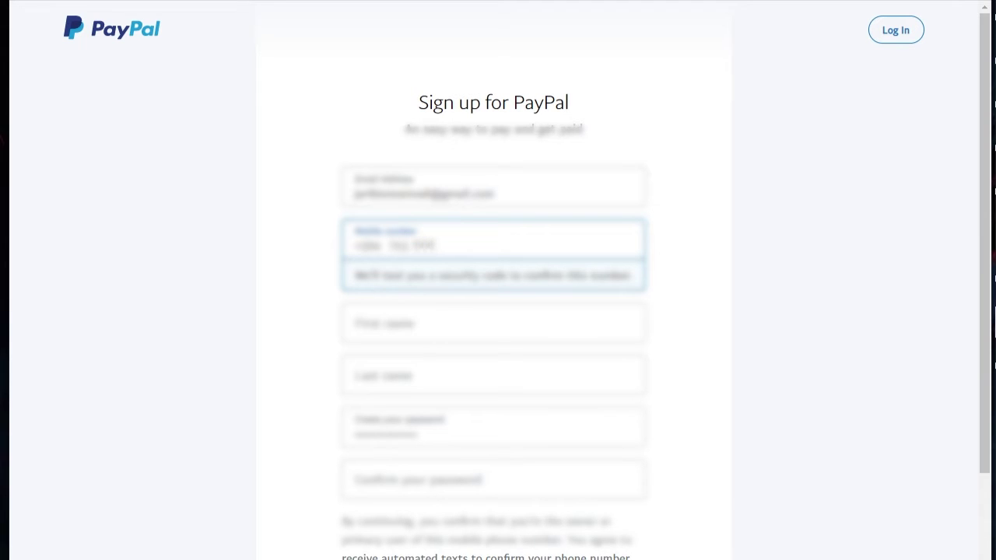
# Enter the mobile number after the country code in the sign-up form.
pyautogui.click(493, 291)
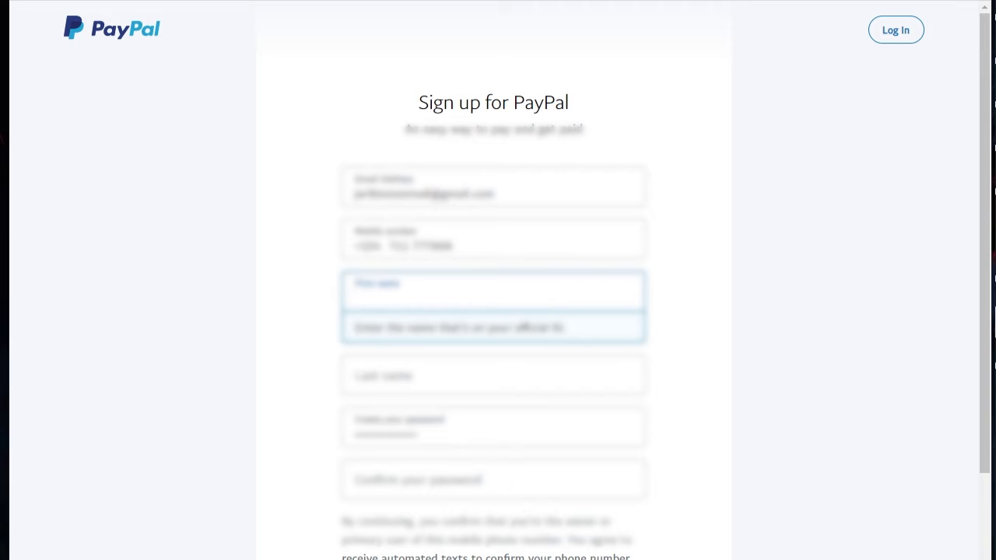
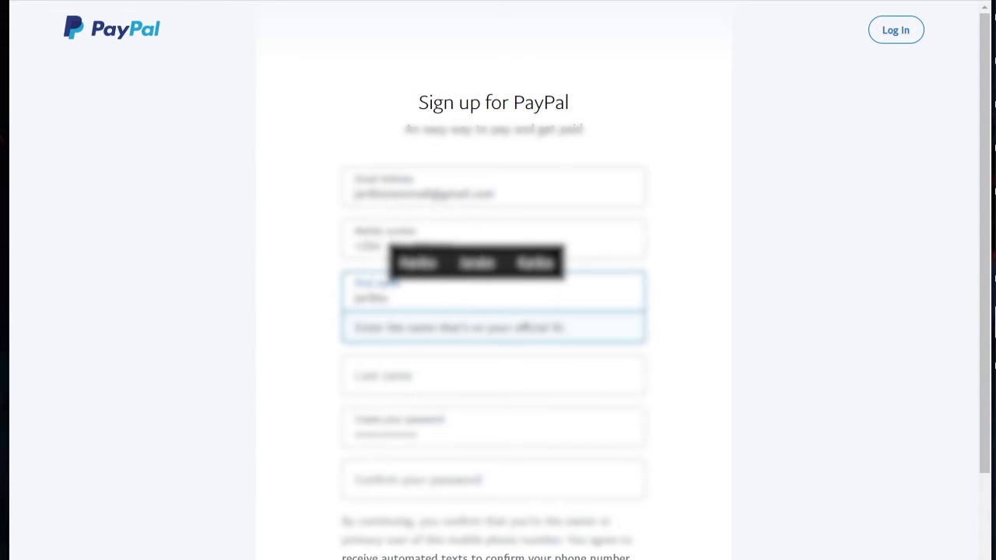
# Fill in first and last name, set and confirm a new password, and submit.
pyautogui.press('Tab')
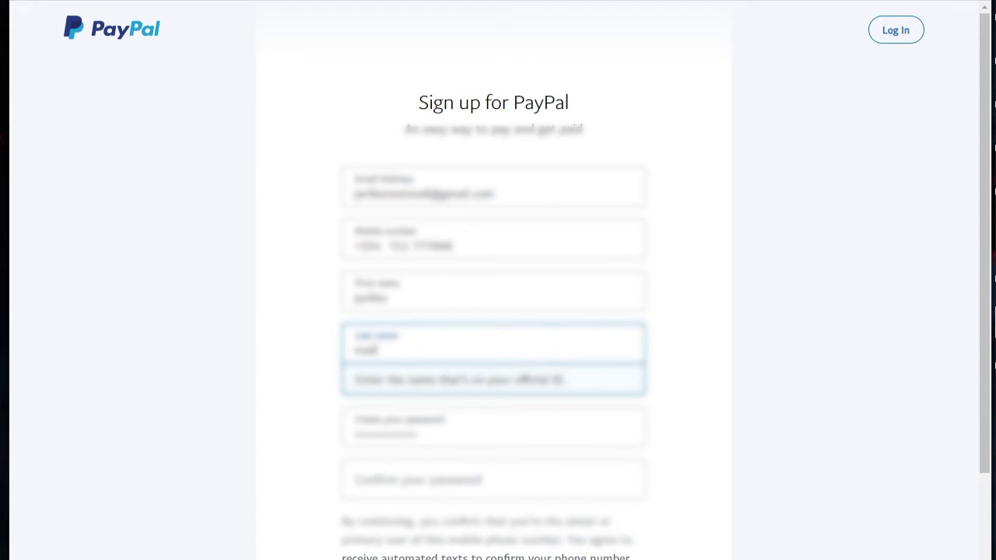
pyautogui.press('Tab')
pyautogui.hotkey('ctrl', 'a')
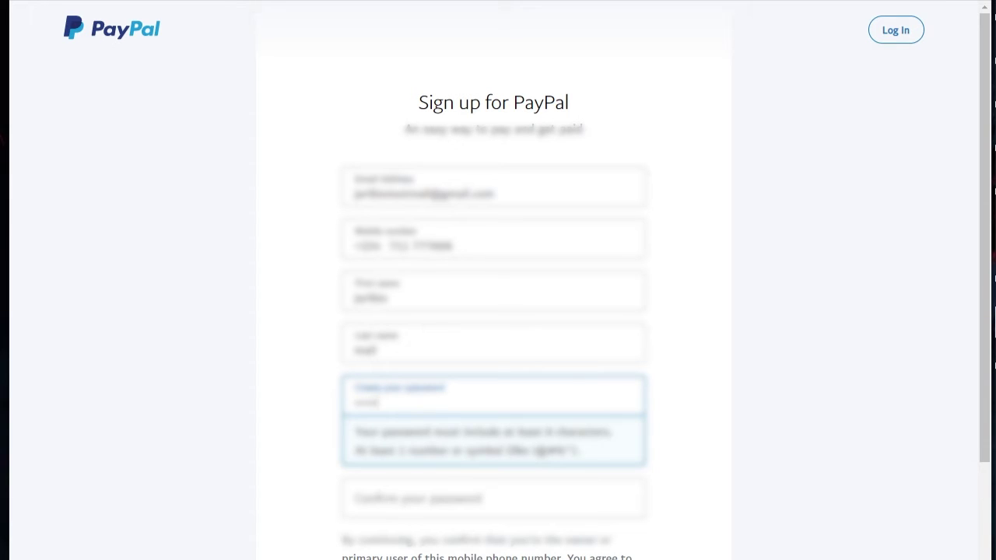
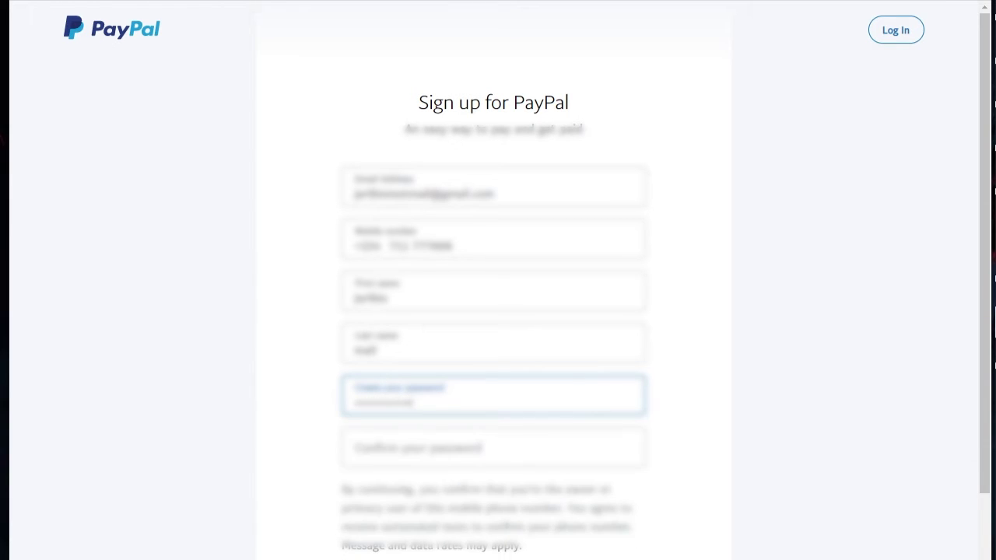
pyautogui.press('Tab')
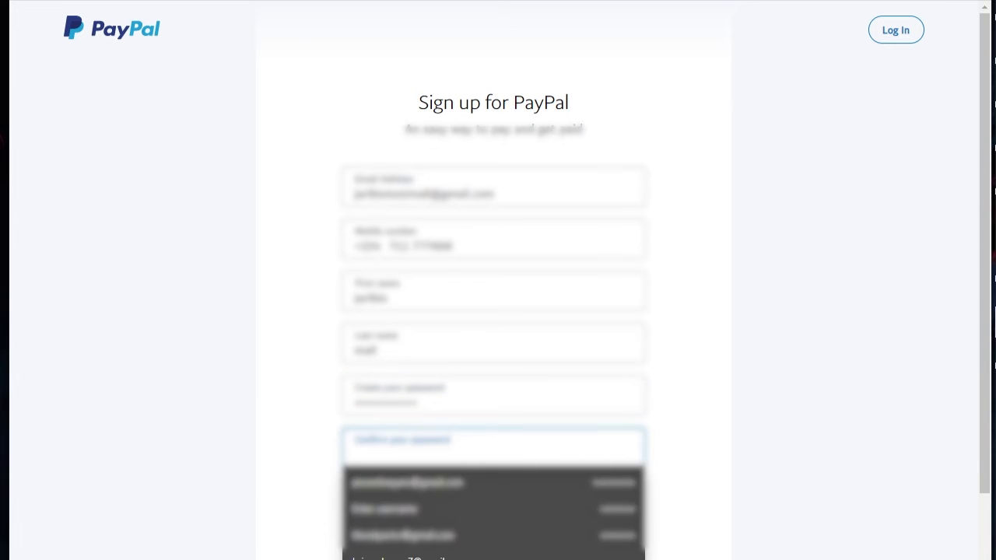
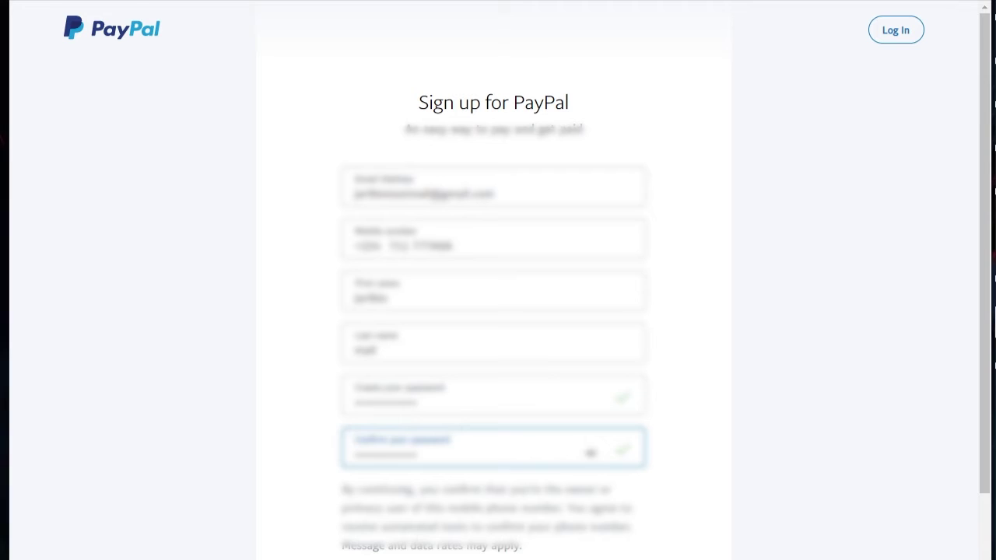
pyautogui.press('Return')
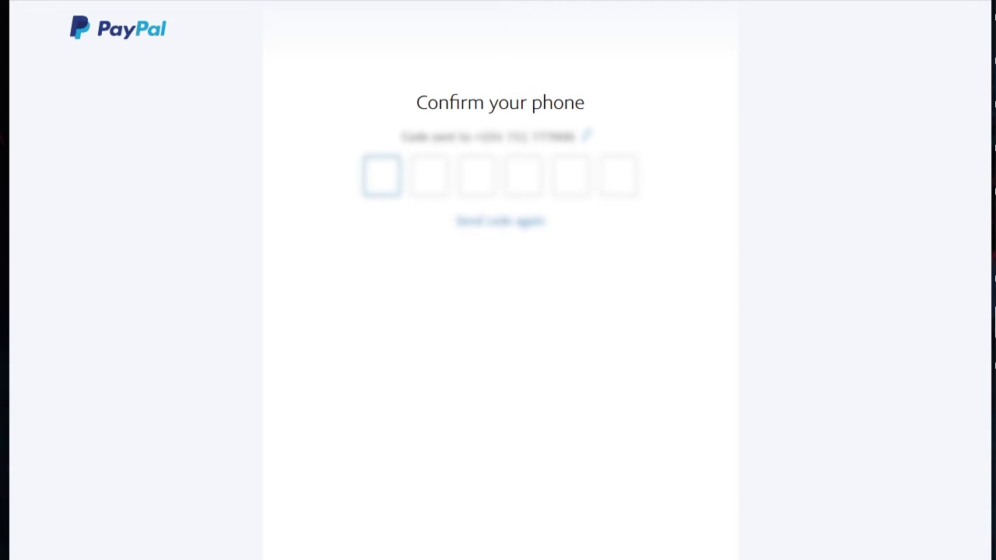
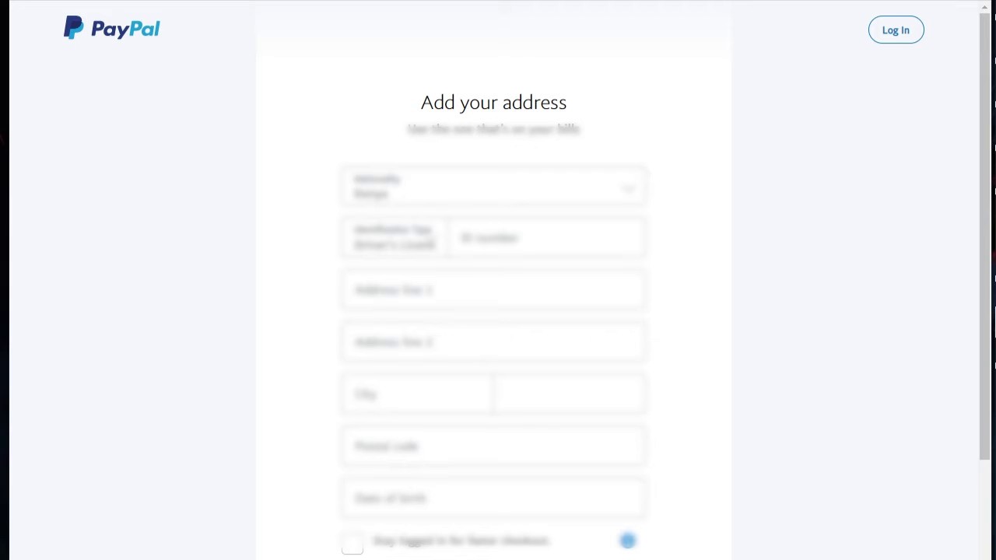
# Tick stay-logged-in and the user agreement, keep Kenya as nationality, and enter the ID number.
pyautogui.scroll(-3, 497, 281)
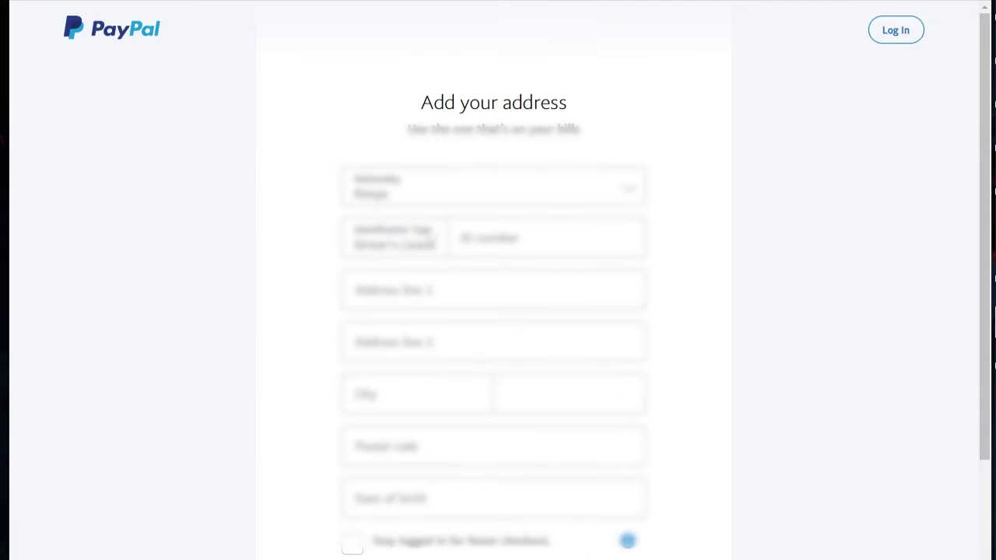
pyautogui.scroll(-3, 498, 280)
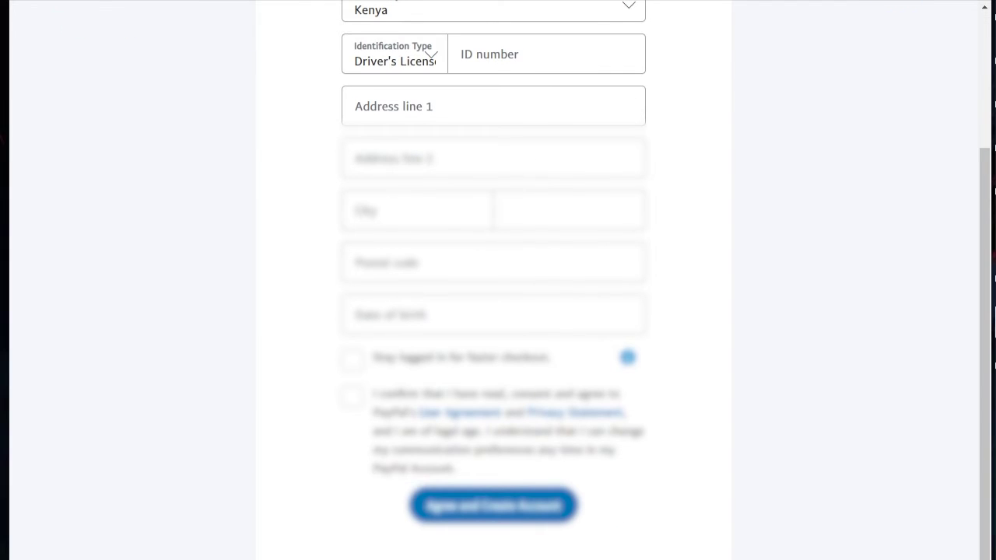
pyautogui.click(352, 357)
pyautogui.click(352, 394)
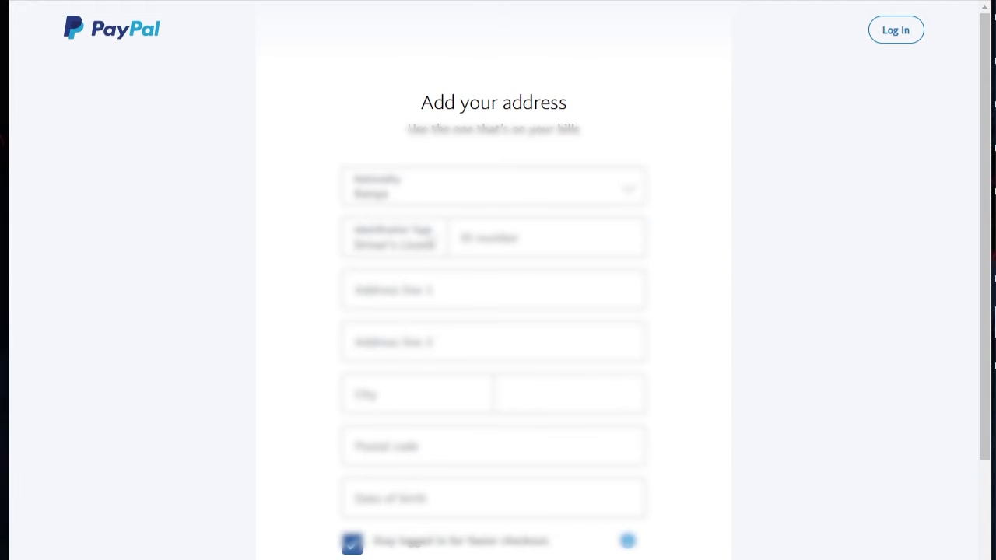
pyautogui.click(545, 238)
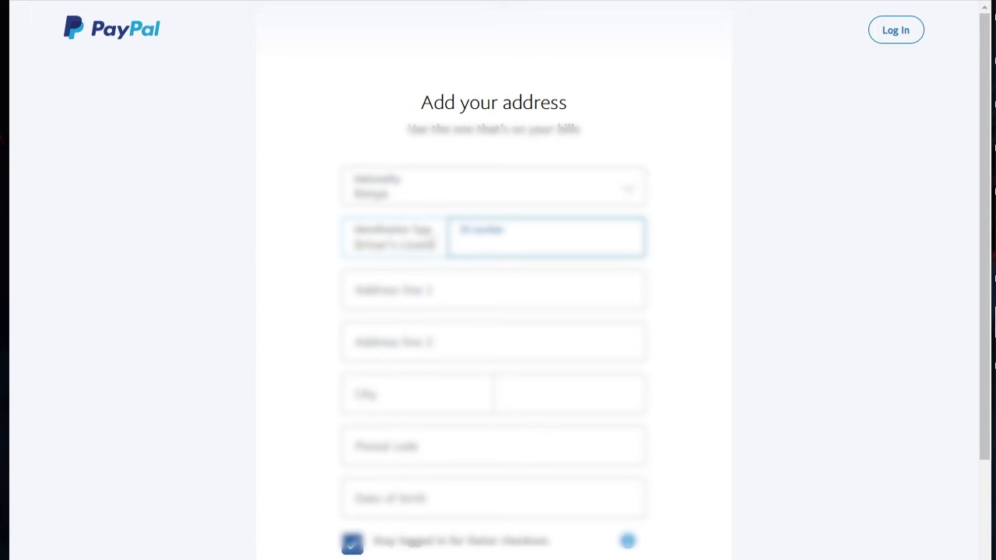
pyautogui.click(494, 187)
pyautogui.click(493, 187)
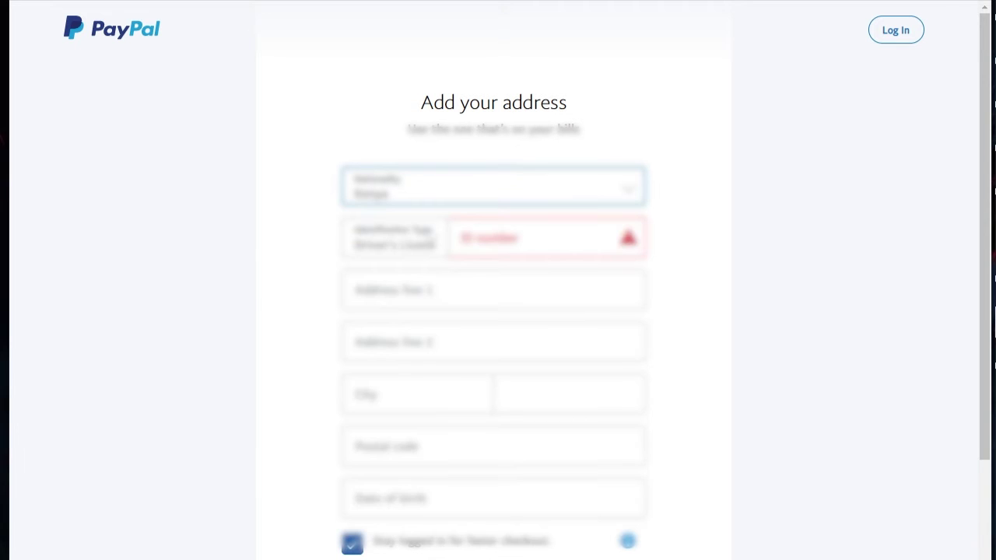
pyautogui.click(544, 238)
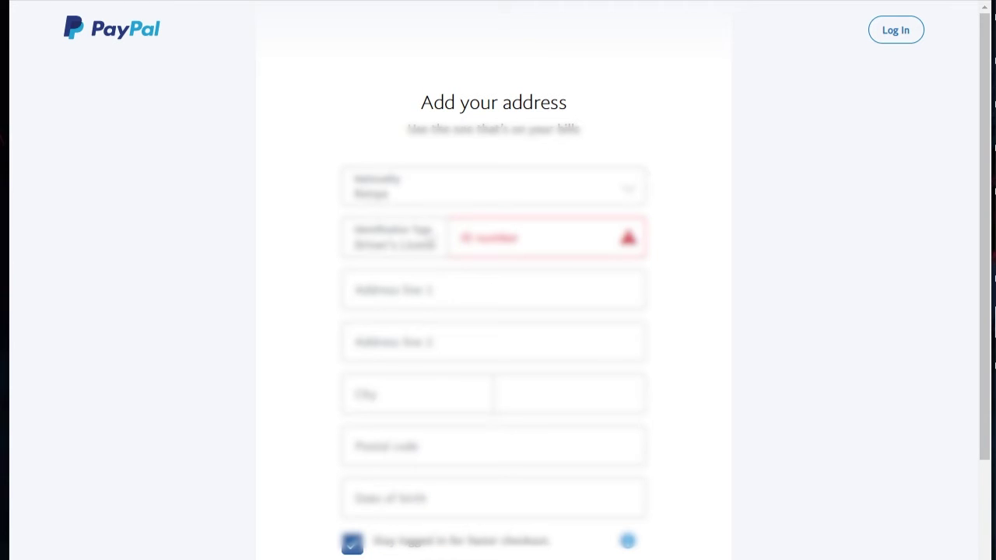
pyautogui.click(544, 238)
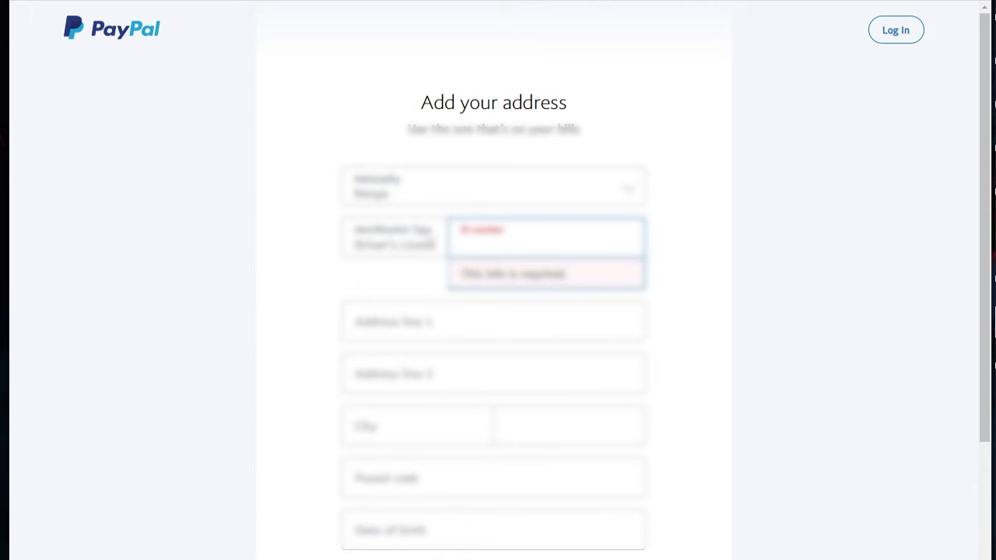
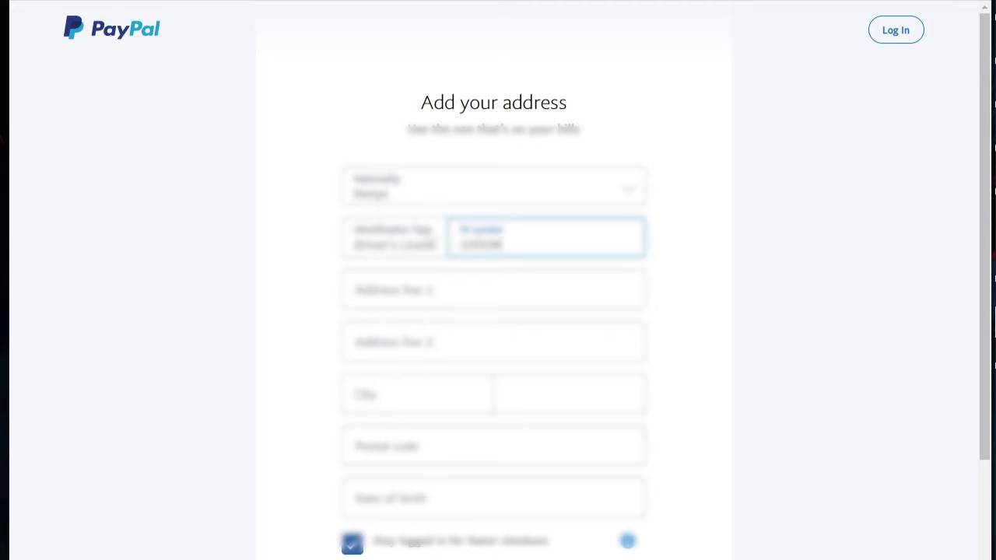
# Fill in both address lines and the city.
pyautogui.press('Tab')
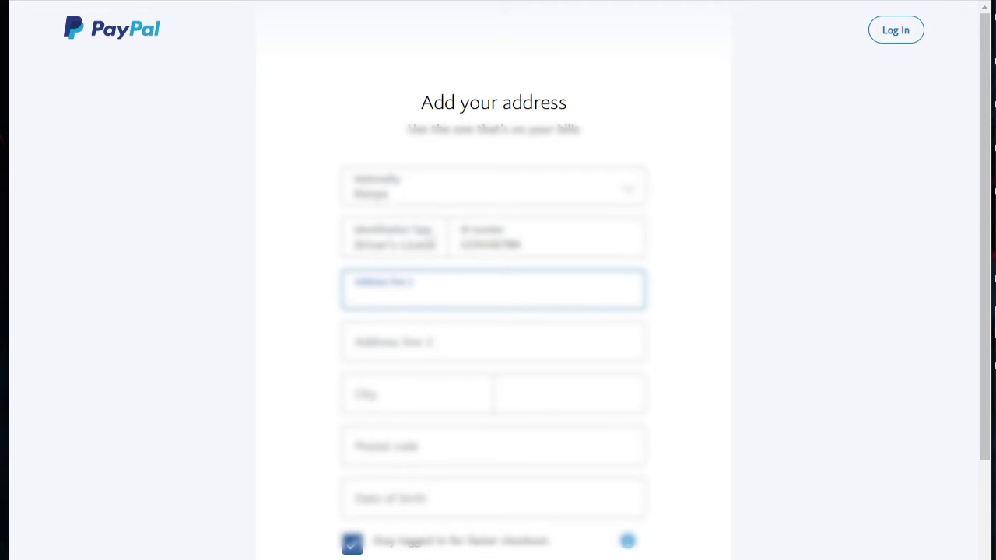
pyautogui.write('nairobi')
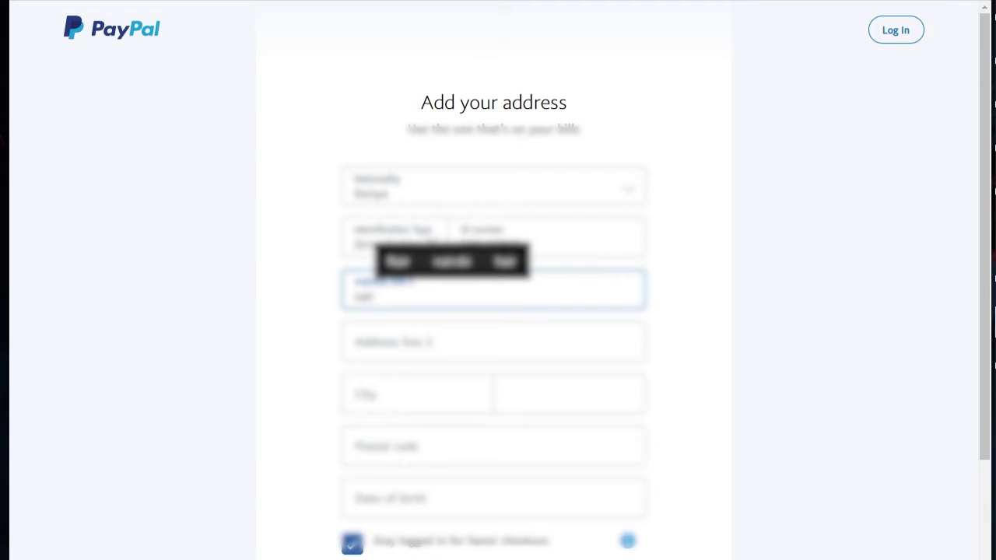
pyautogui.press('Tab')
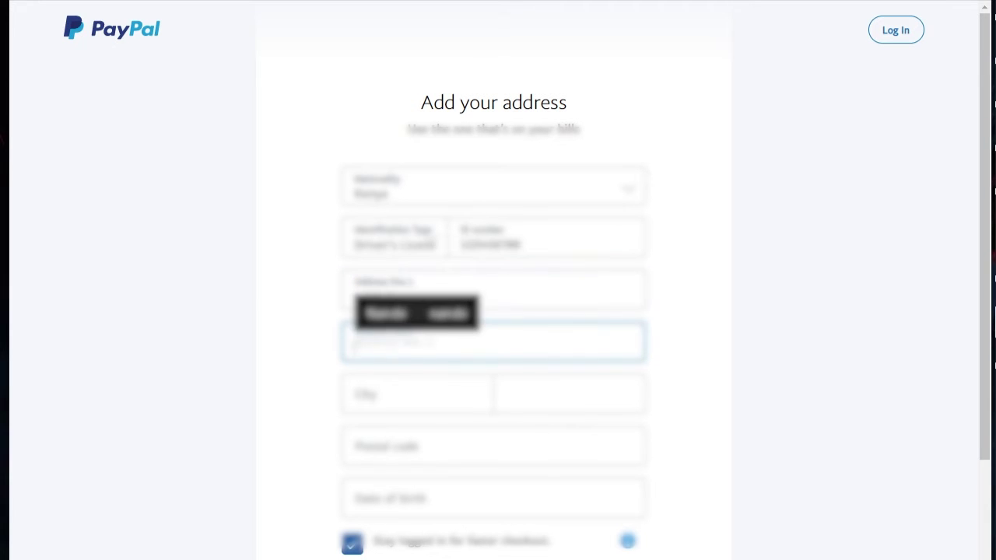
pyautogui.press('Tab')
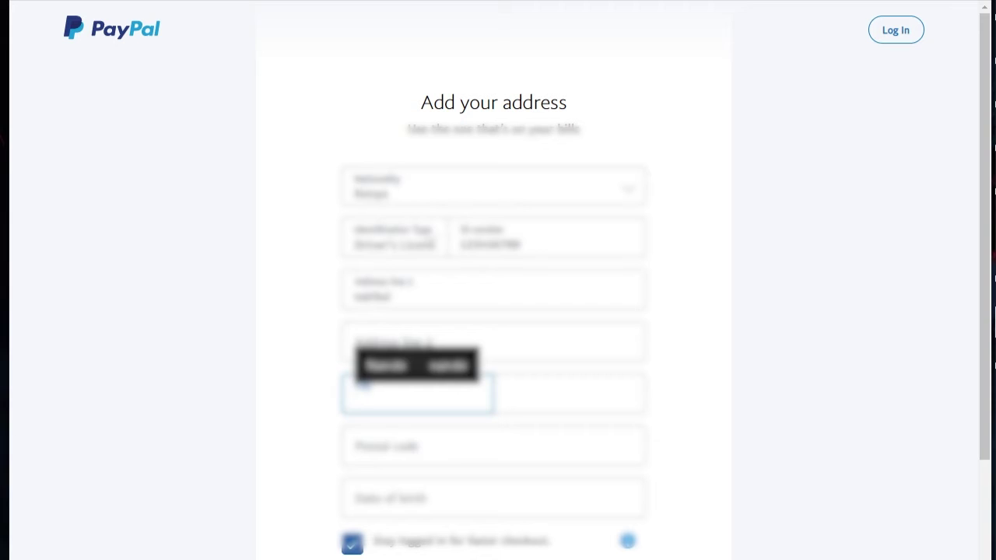
pyautogui.hotkey('shift', 'Tab')
pyautogui.hotkey('shift', 'Tab')
pyautogui.write('123')
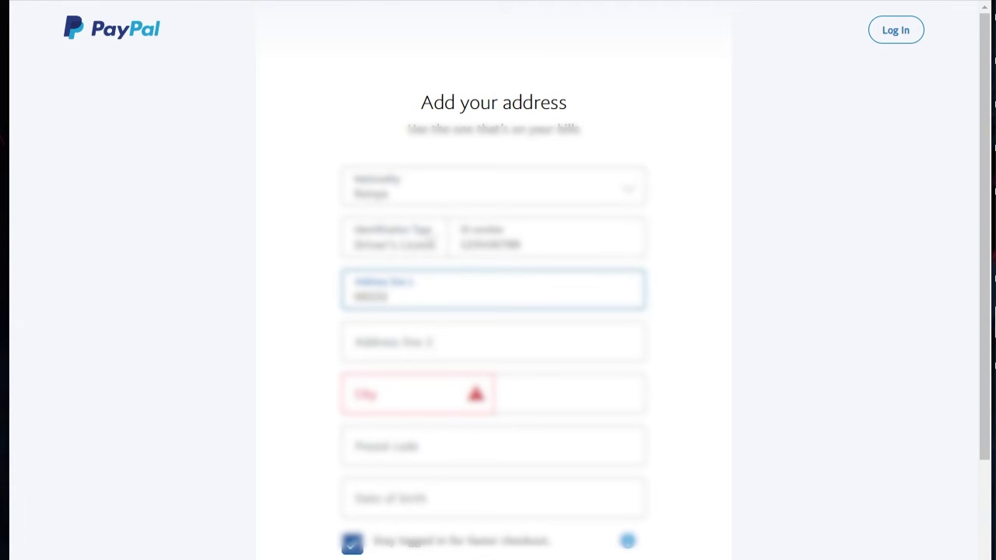
pyautogui.click(493, 342)
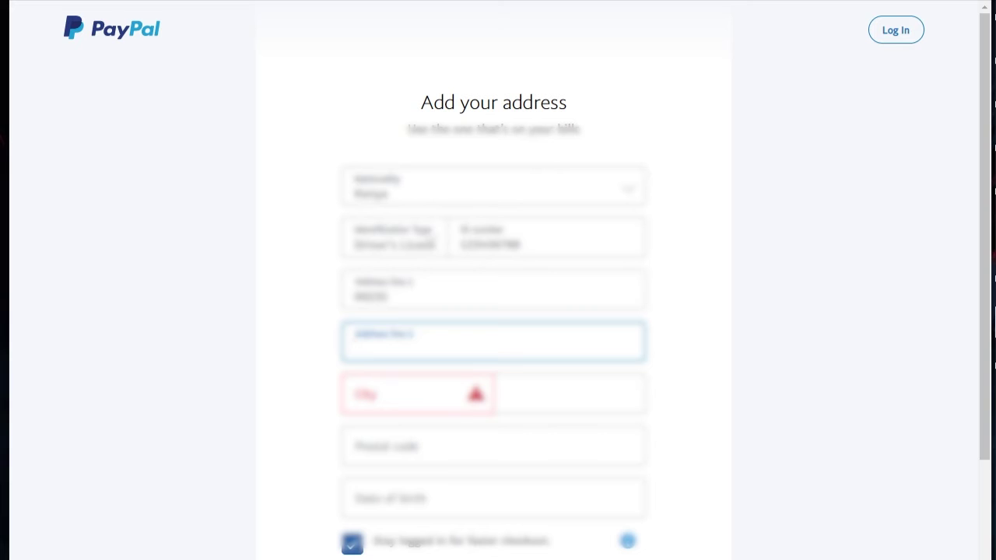
pyautogui.write('road')
pyautogui.press('Tab')
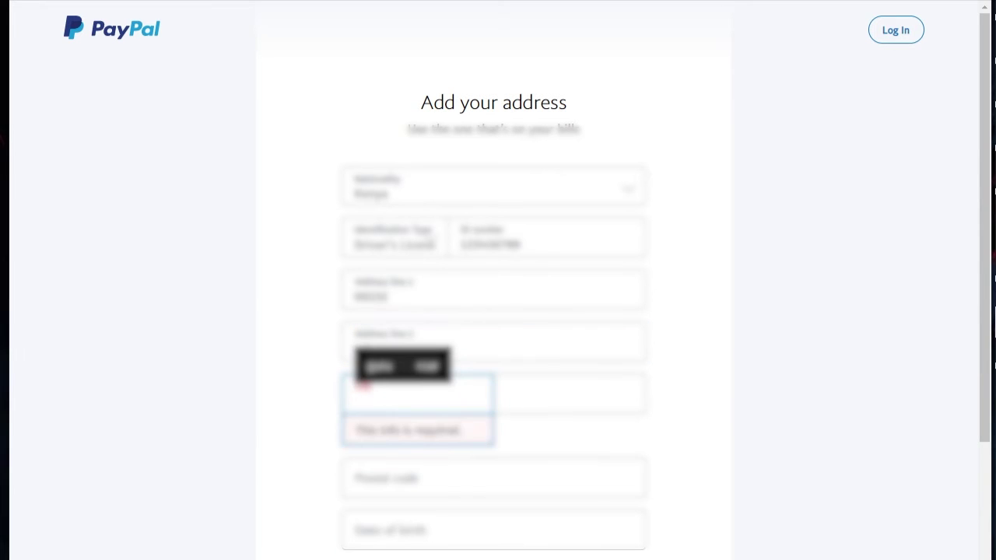
pyautogui.write('Kabete')
pyautogui.rightClick(374, 400)
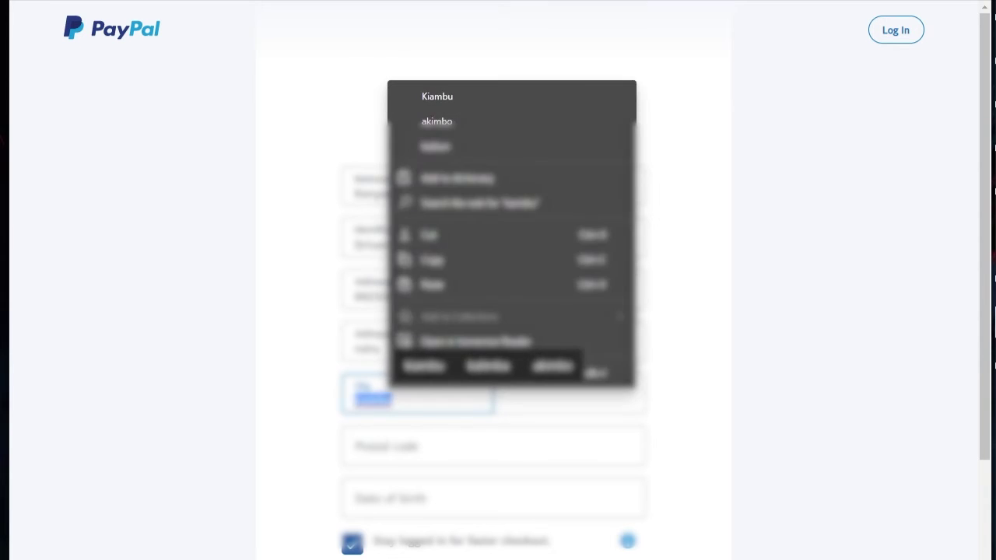
pyautogui.press('Escape')
# Enter the postal code and date of birth, then submit the address form.
pyautogui.press('Tab')
pyautogui.write('00232')
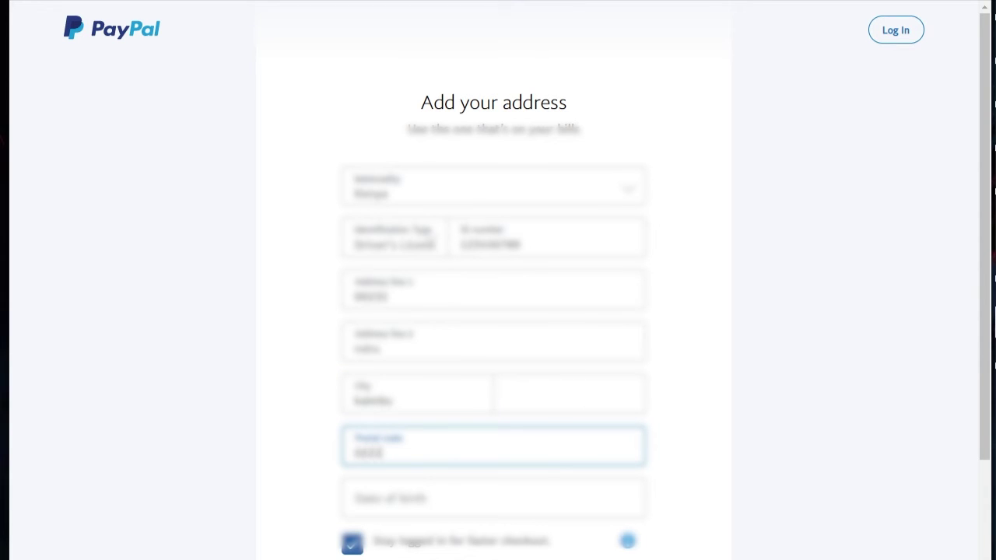
pyautogui.press('Tab')
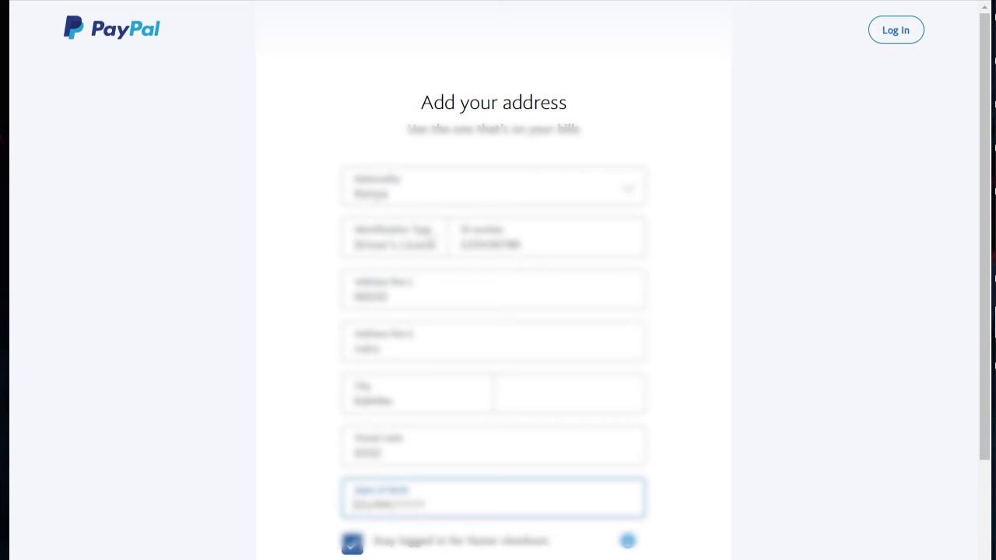
pyautogui.scroll(-1, 493, 311)
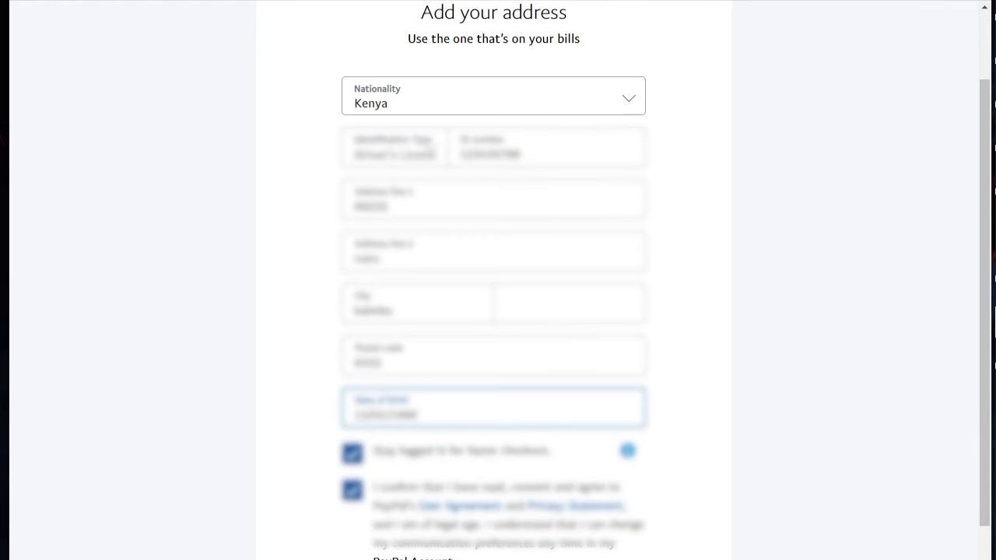
pyautogui.press('Return')
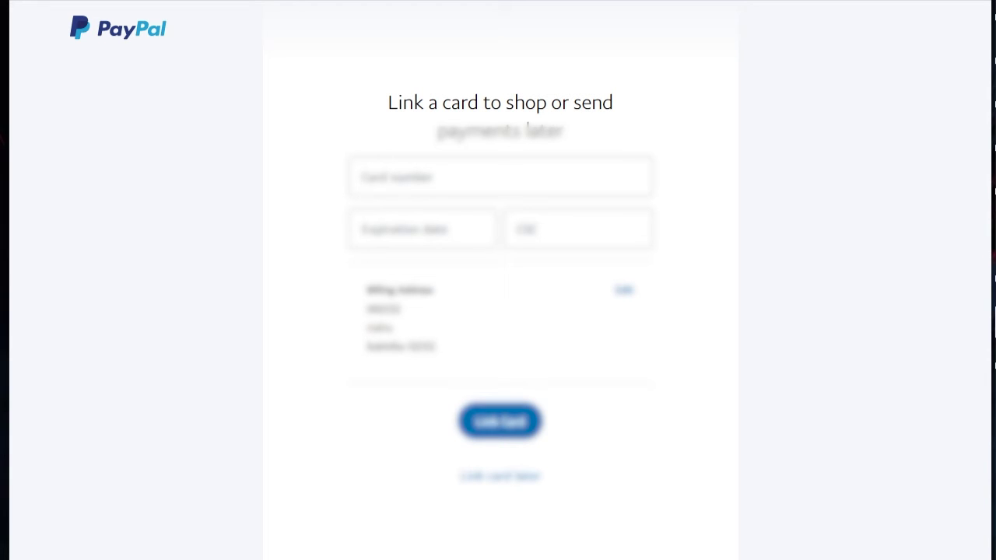
# Skip the Link a card step without adding any card details.
pyautogui.press('Return')
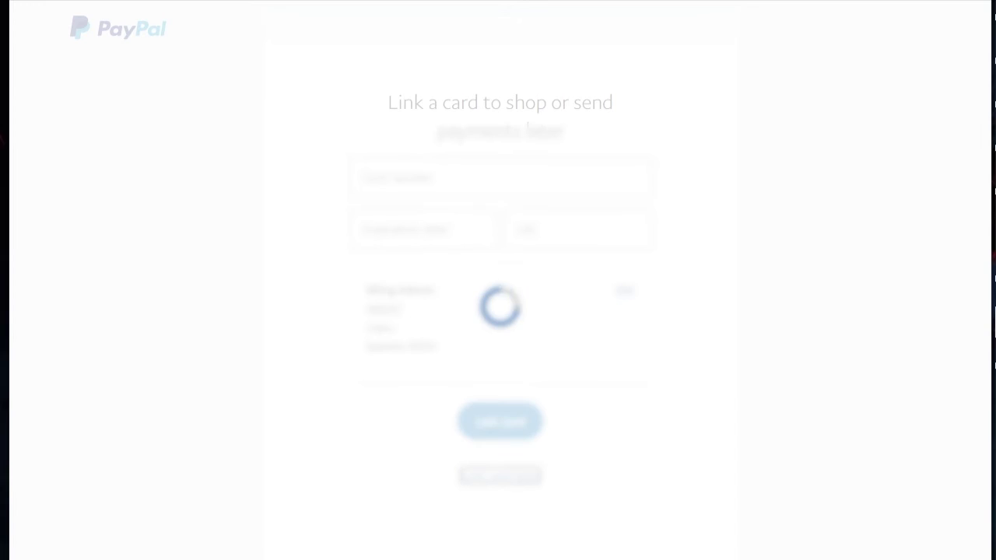
pyautogui.scroll(-2, 494, 312)
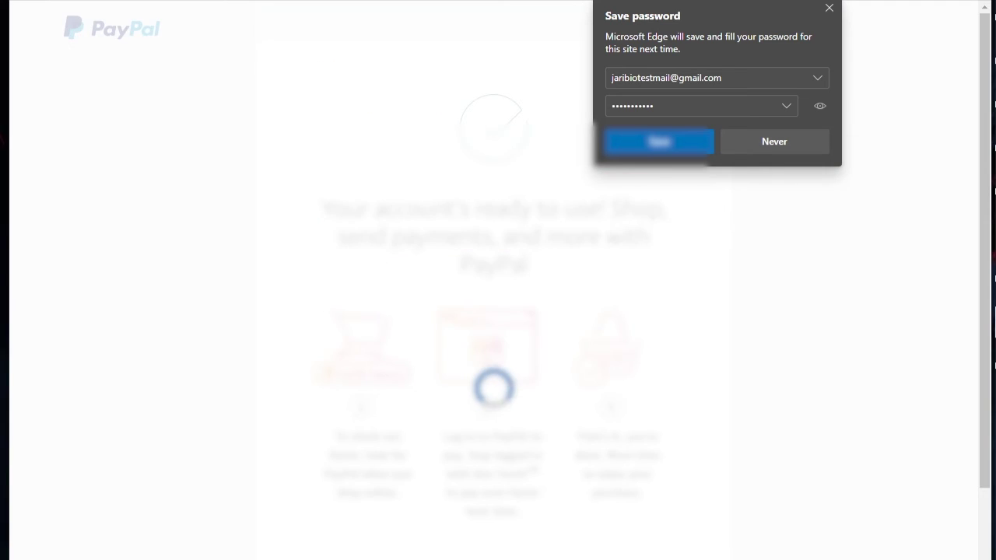
pyautogui.click(423, 227)
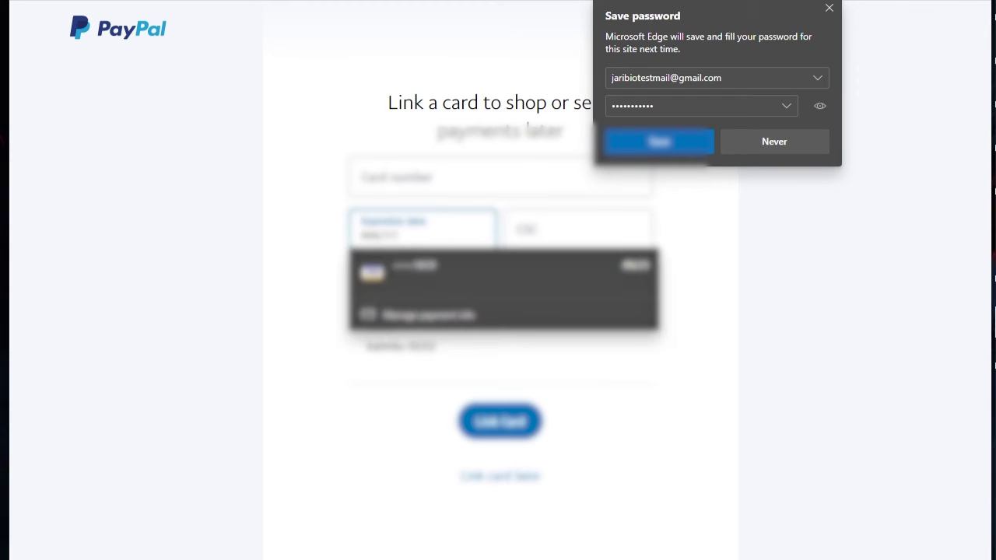
pyautogui.press('Tab')
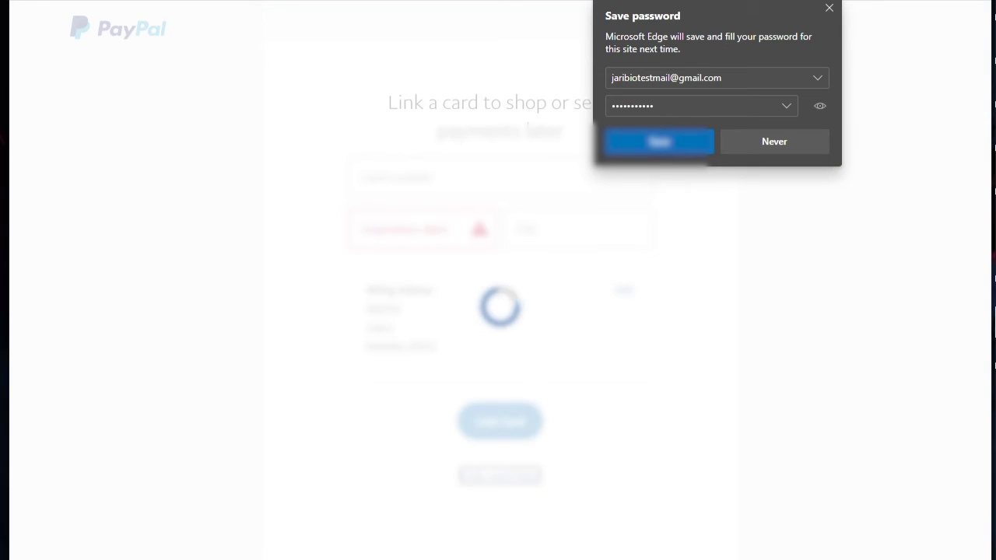
pyautogui.scroll(-2, 494, 311)
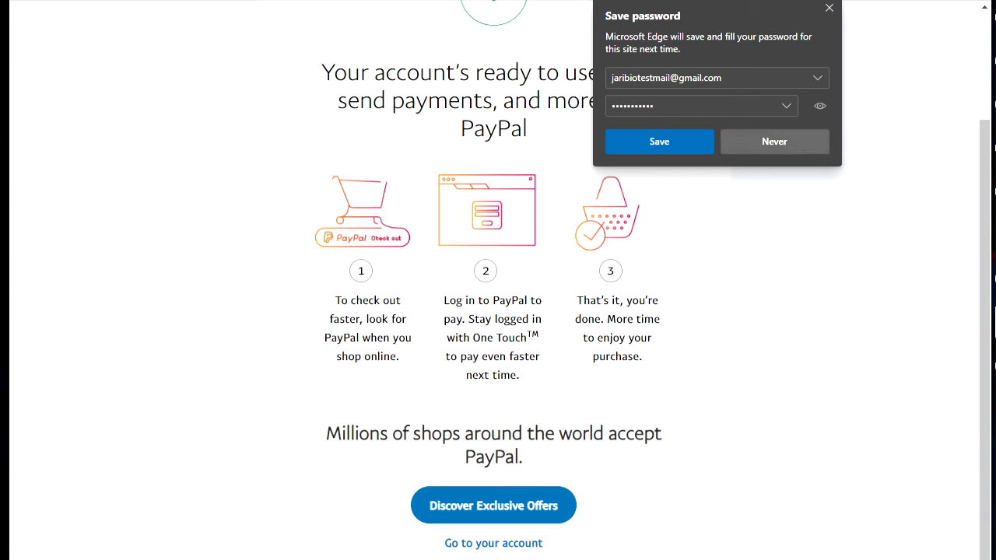
# Decline Edge's password save with Never and open the $0.00-balance account Summary.
pyautogui.click(774, 141)
pyautogui.scroll(2, 493, 312)
pyautogui.scroll(-2, 493, 312)
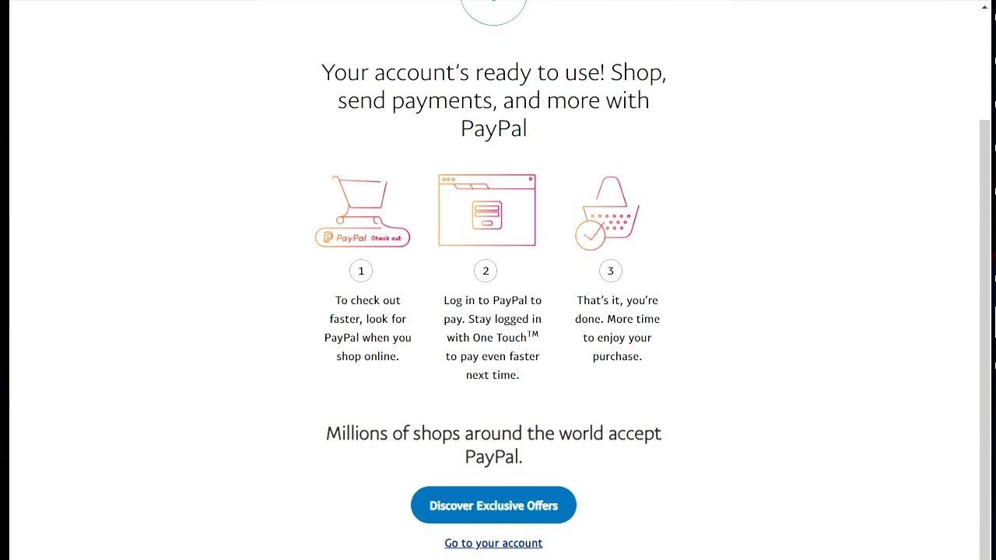
pyautogui.click(493, 543)
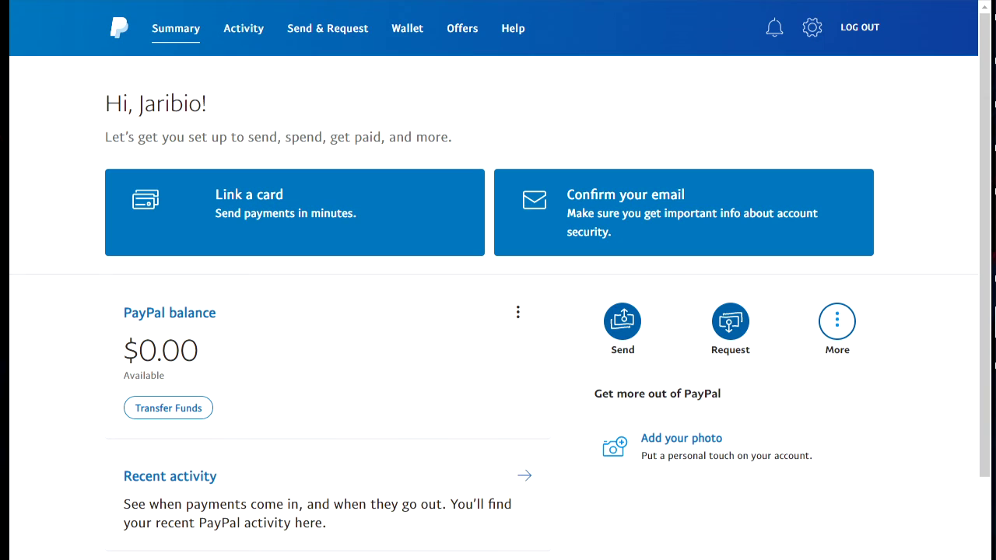
pyautogui.scroll(-2, 498, 311)
pyautogui.scroll(2, 498, 311)
pyautogui.scroll(-2, 622, 201)
pyautogui.scroll(2, 623, 201)
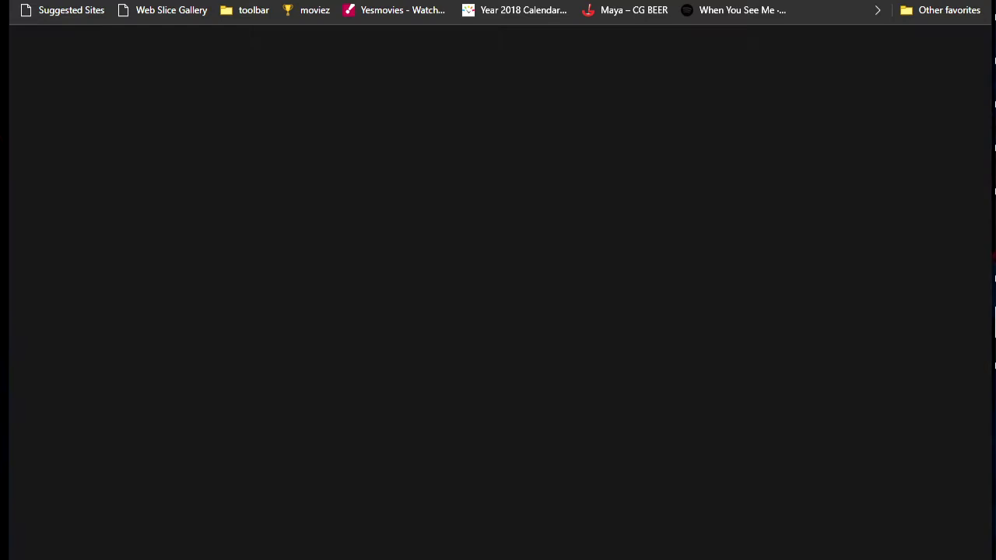
# Search Google for 'paypal to mpesa' and open the PayPal Mobile Money Service result.
pyautogui.write('paypal')
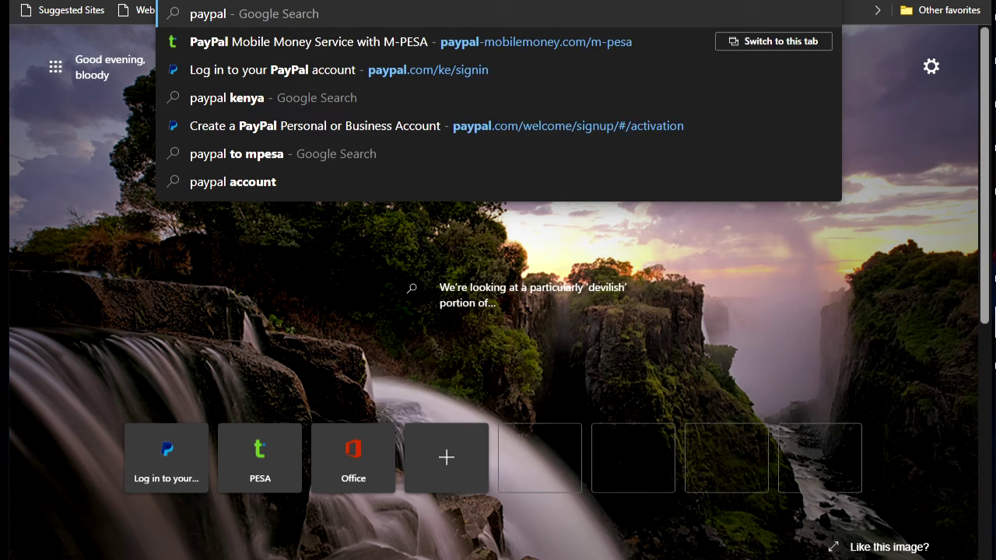
pyautogui.write(' to mpesa')
pyautogui.press('Return')
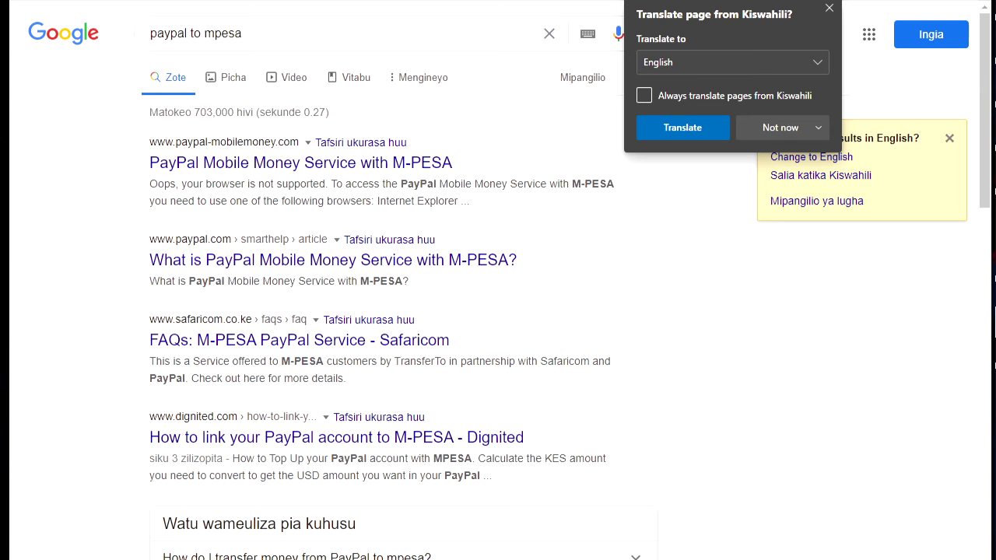
pyautogui.click(301, 163)
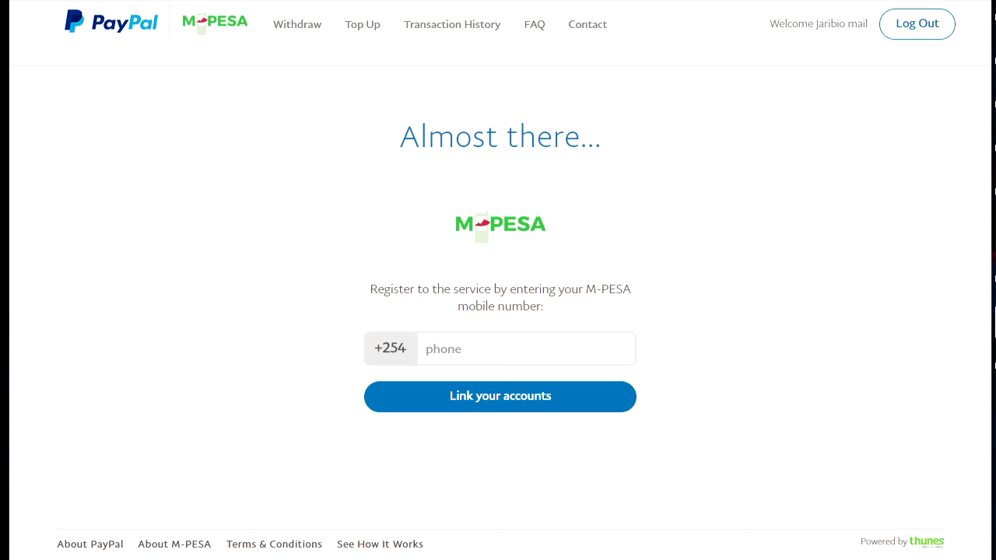
# Select the M-PESA mobile number field on the Almost there page.
pyautogui.click(526, 349)
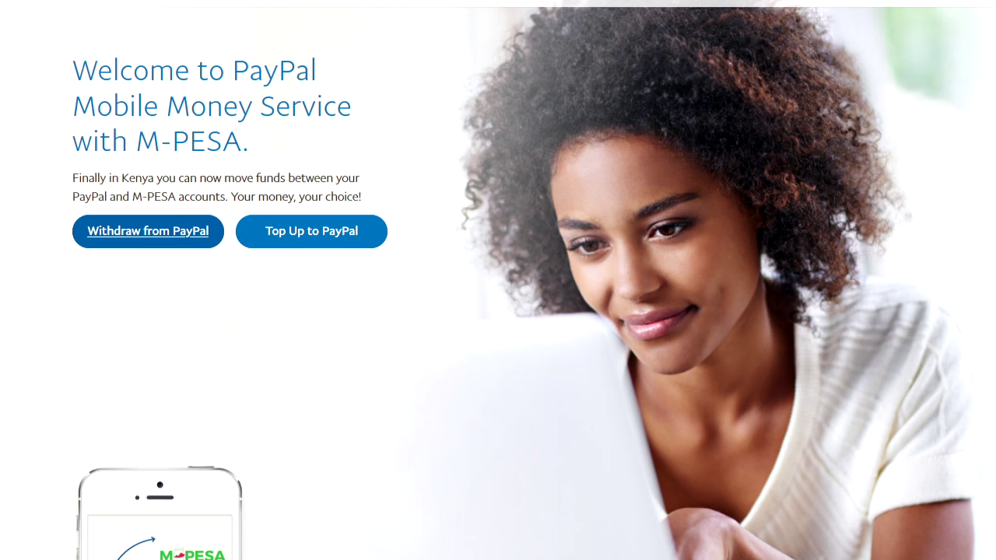
# View the M-PESA withdraw page with its 0.00 USD balance, then go to Top Up to PayPal.
pyautogui.click(147, 231)
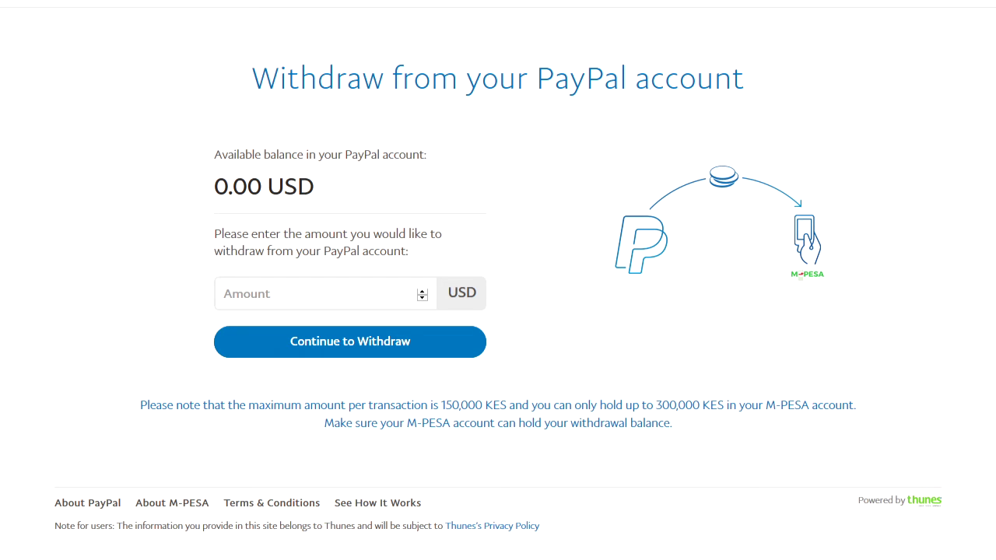
pyautogui.click(311, 293)
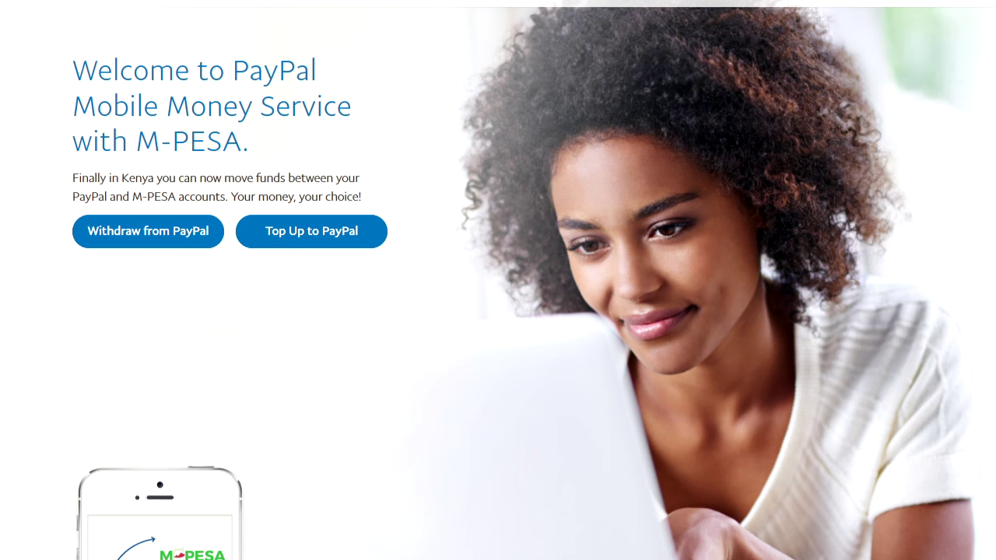
pyautogui.press('Return')
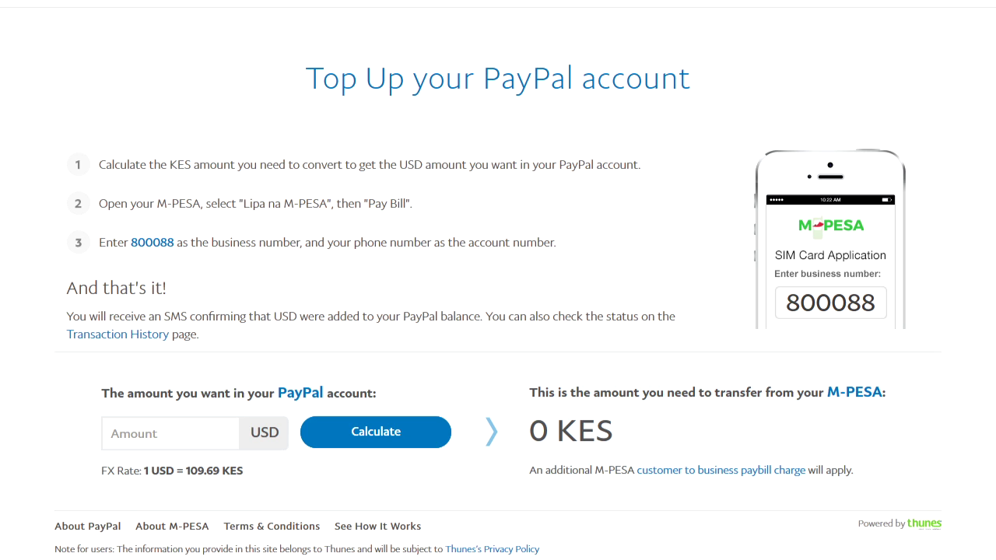
pyautogui.click(170, 433)
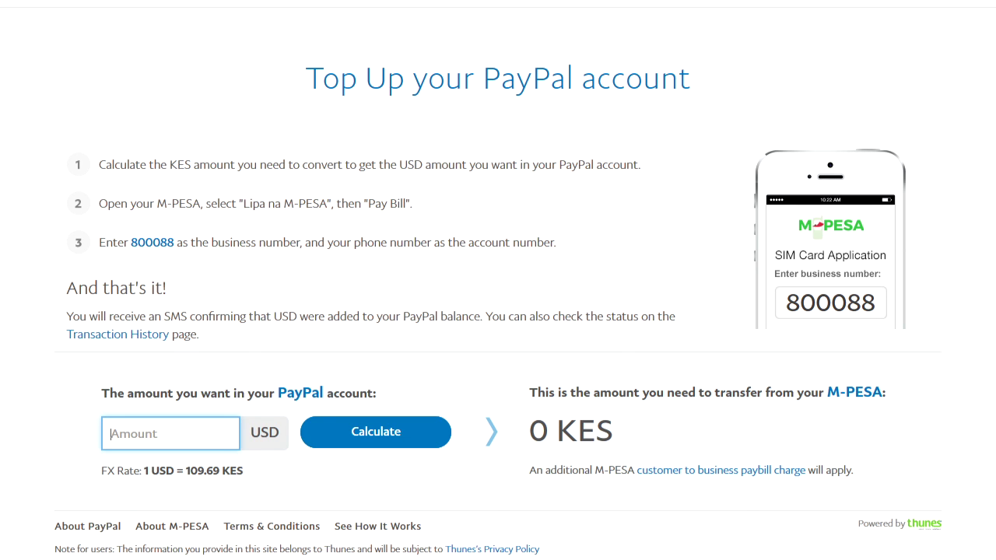
pyautogui.hotkey('ctrl', 't')
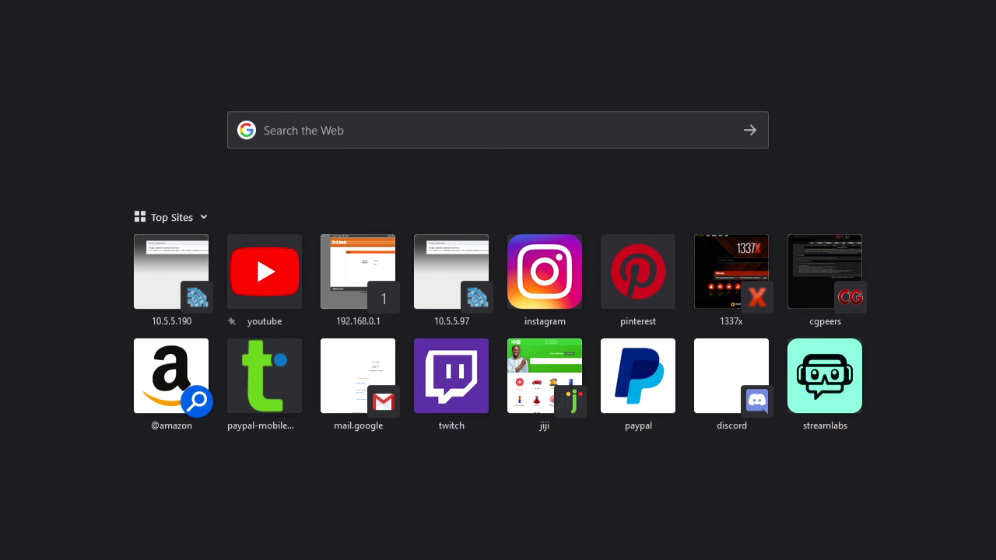
pyautogui.hotkey('ctrl', 'w')
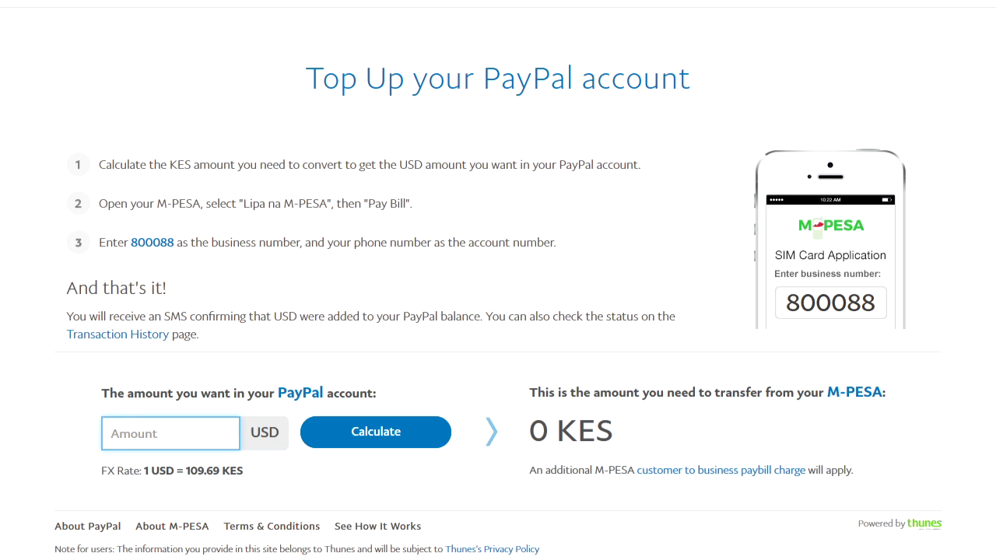